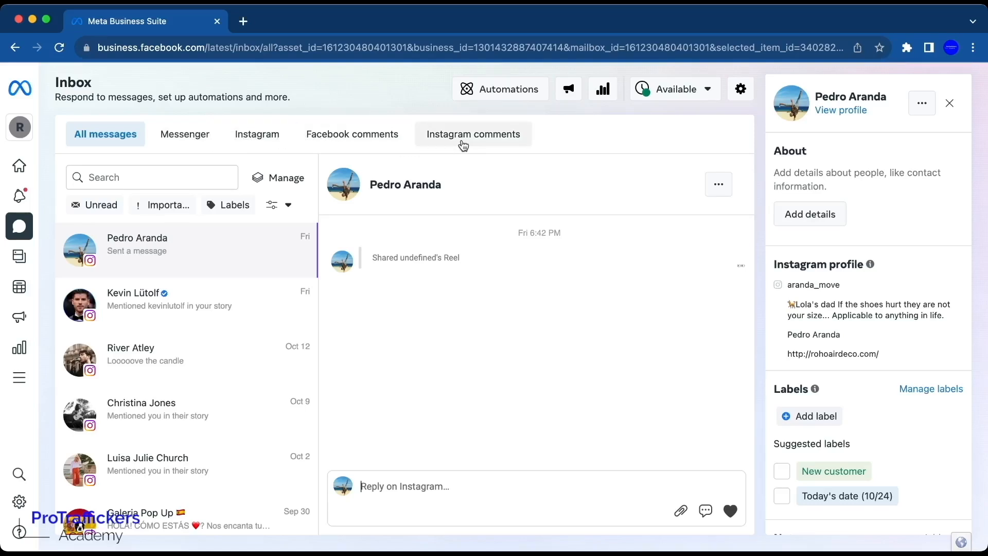
Look through the Content, Planner and Ads sections, including the scheduling options for the planner's suggested Friday 3:00 PM slot
mouse_move(22, 262)
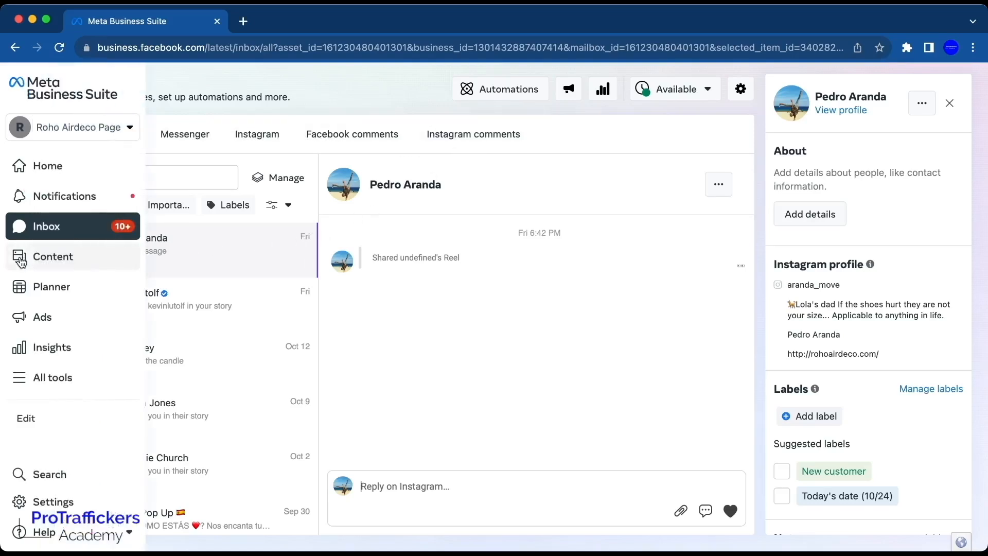
left_click(21, 261)
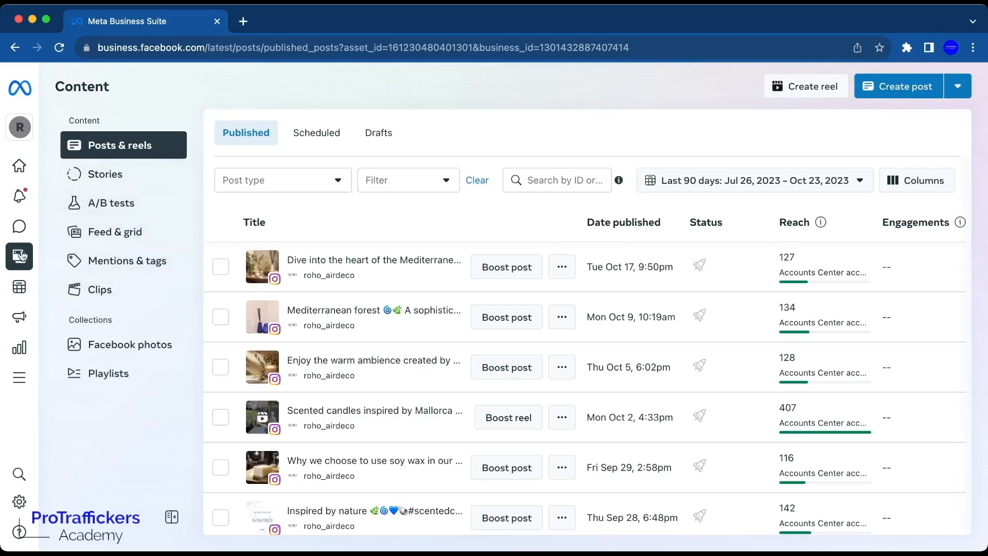
mouse_move(19, 256)
left_click(20, 288)
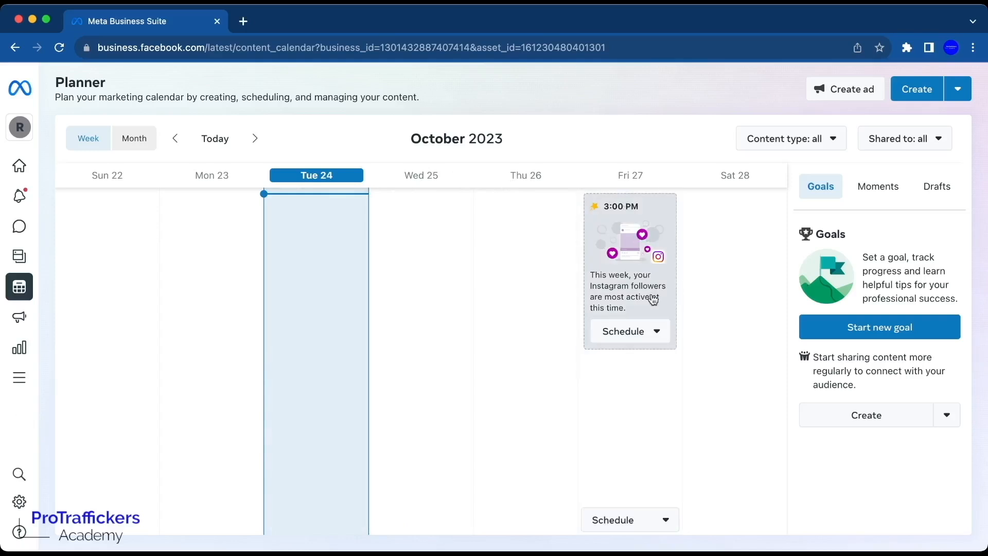
left_click(656, 330)
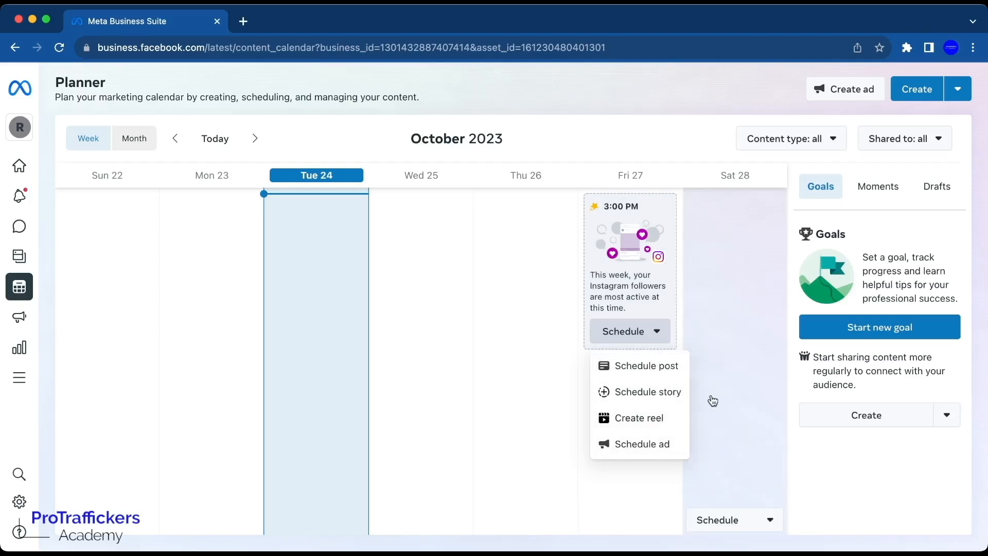
mouse_move(16, 287)
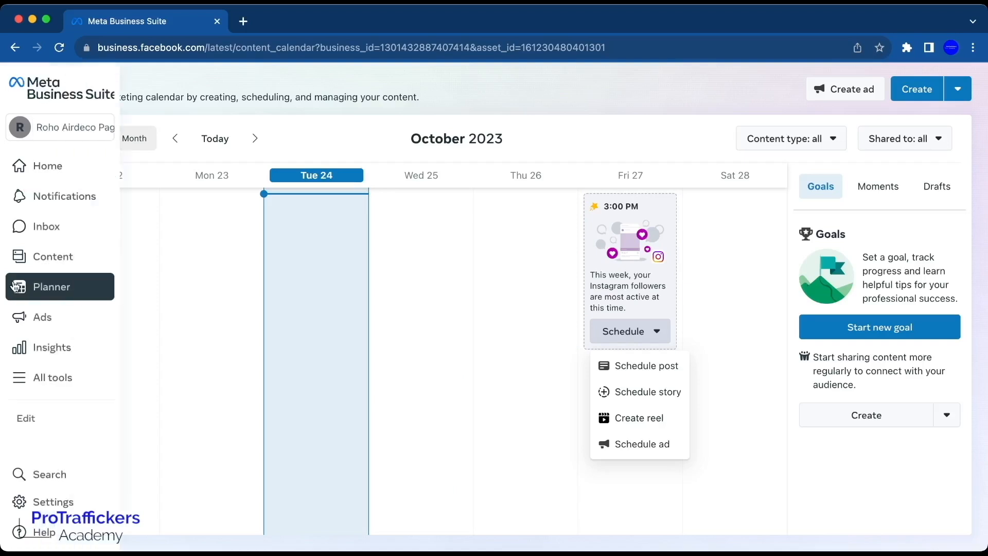
left_click(35, 319)
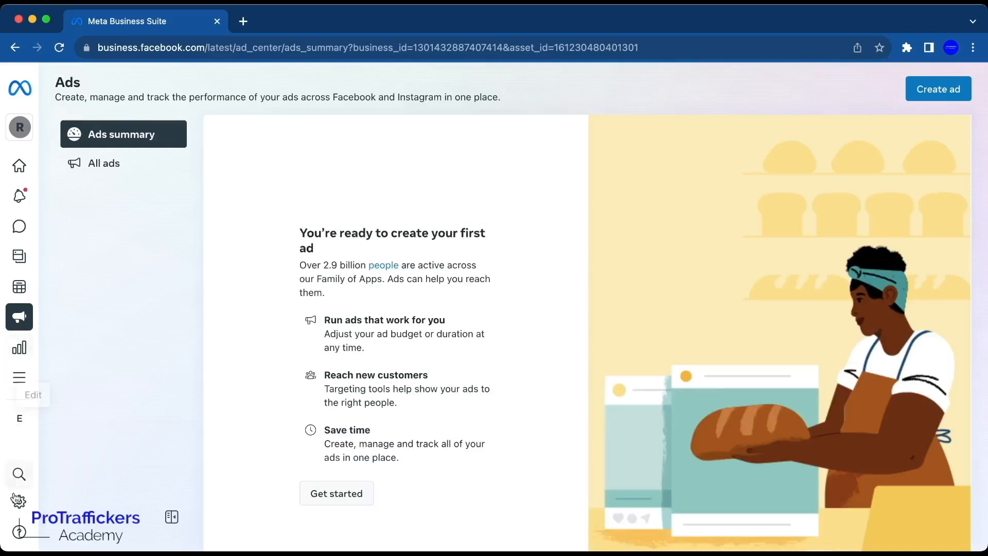
Open the ad accounts list in the business account settings
left_click(19, 503)
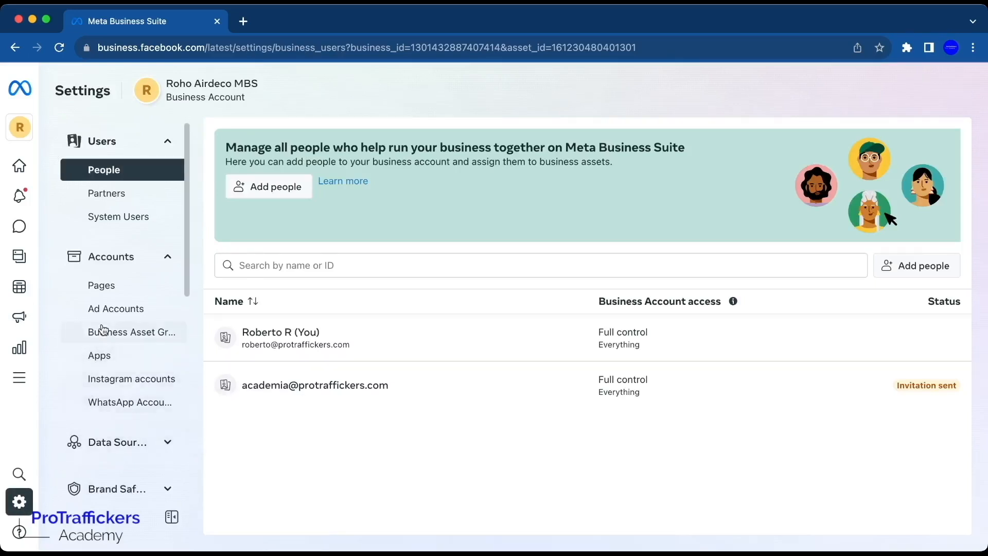
left_click(142, 314)
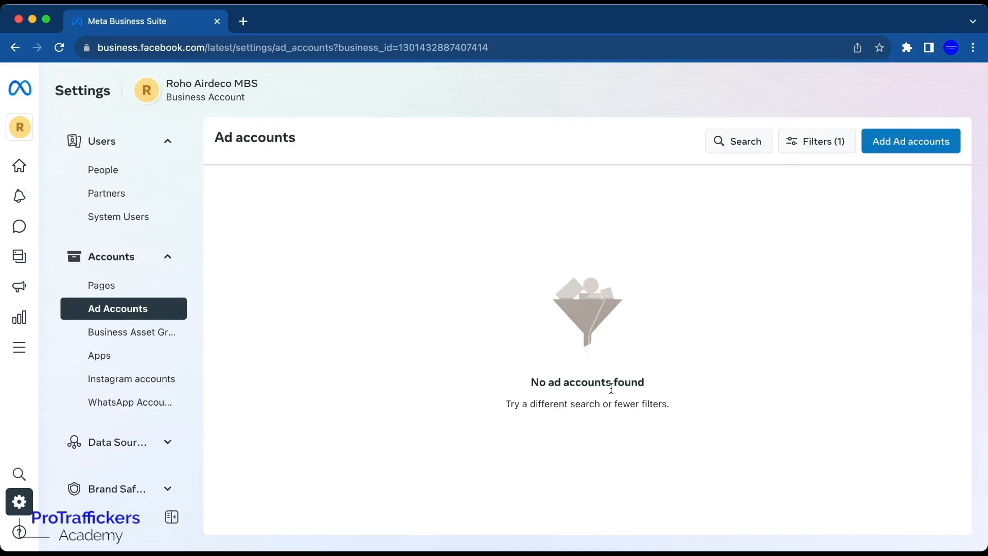
left_click_drag(650, 384, 527, 387)
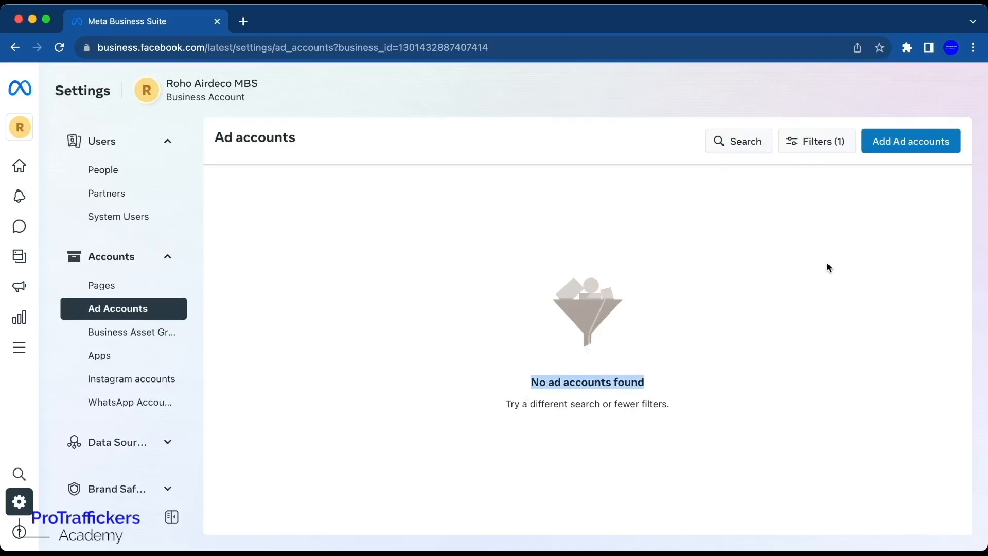
Start creating a new ad account and name it Roho Airdeco Ads Acc
left_click(891, 150)
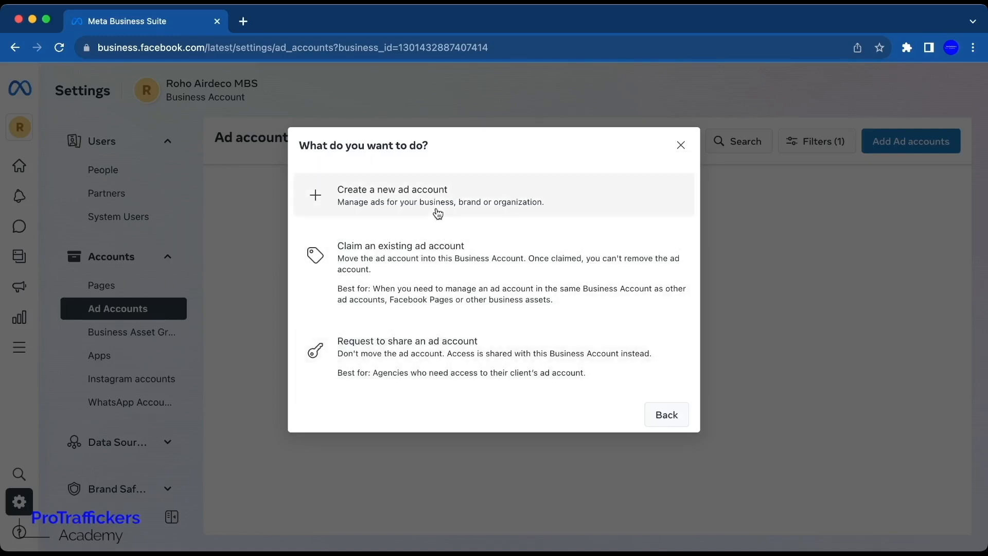
left_click(436, 213)
left_click(449, 191)
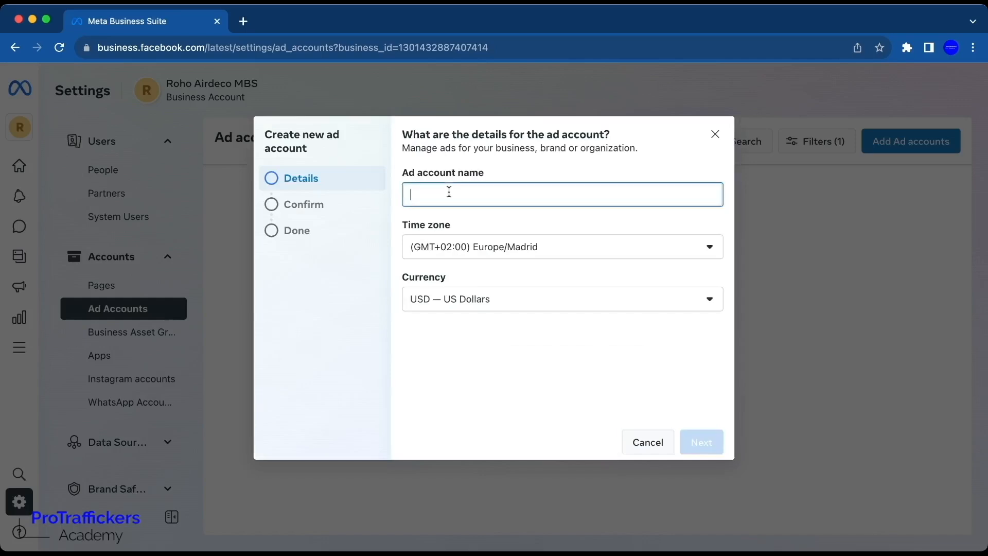
type("R")
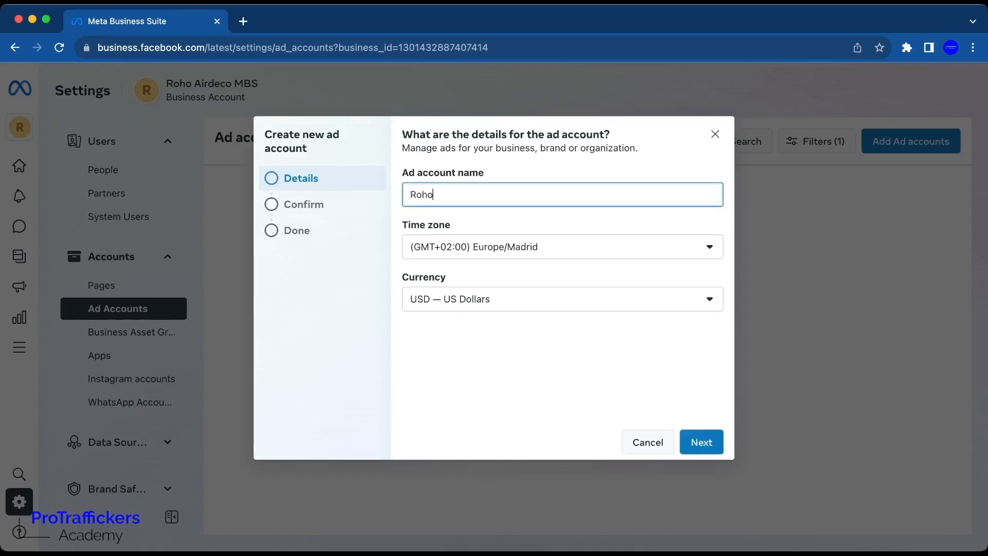
type("oho Airdeco Ads Acc")
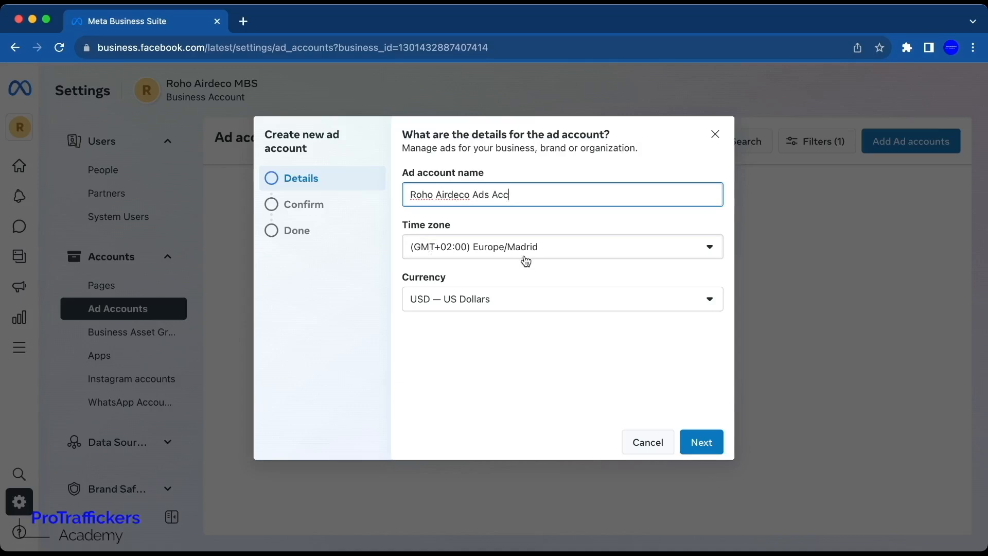
Set the new ad account's currency to EUR — Euro and continue to the confirmation
left_click(533, 303)
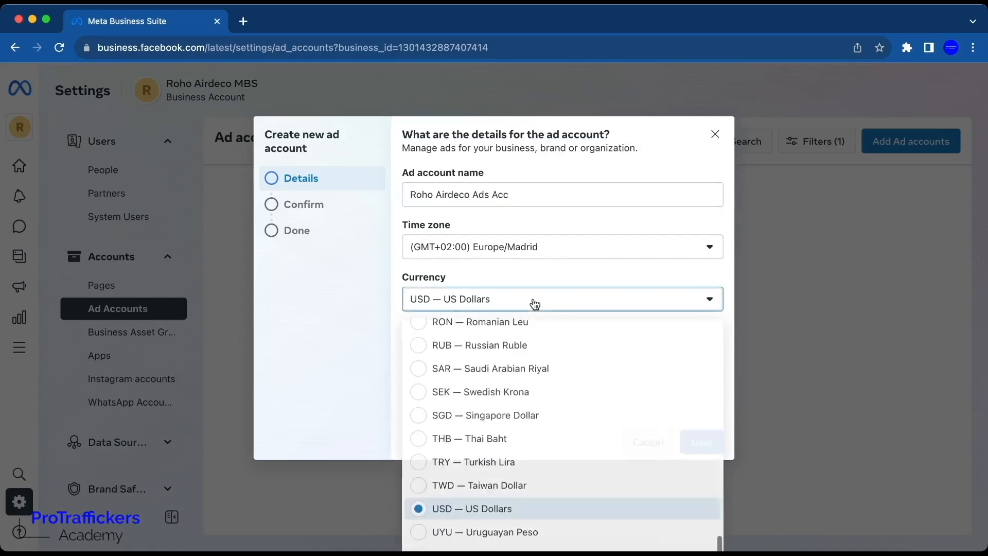
type("eu")
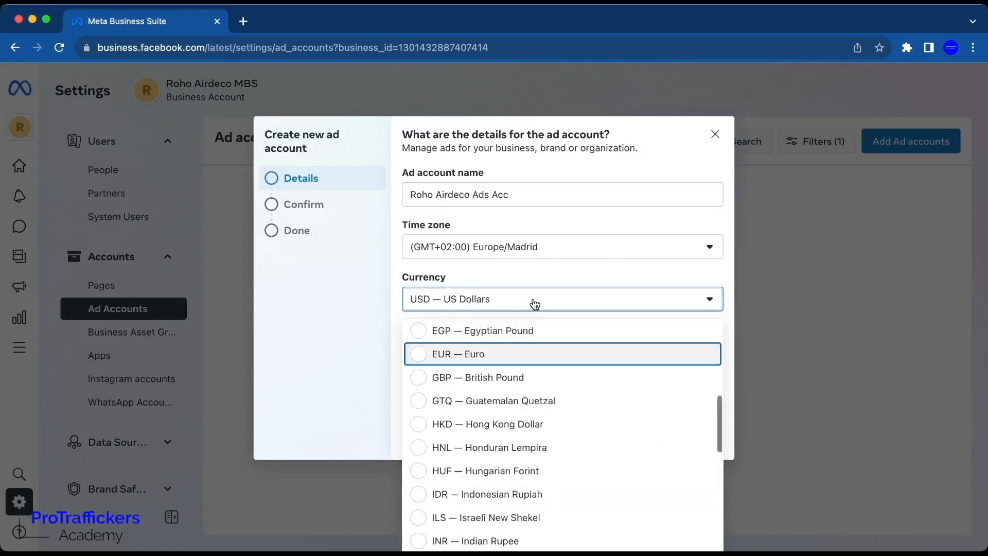
left_click(514, 361)
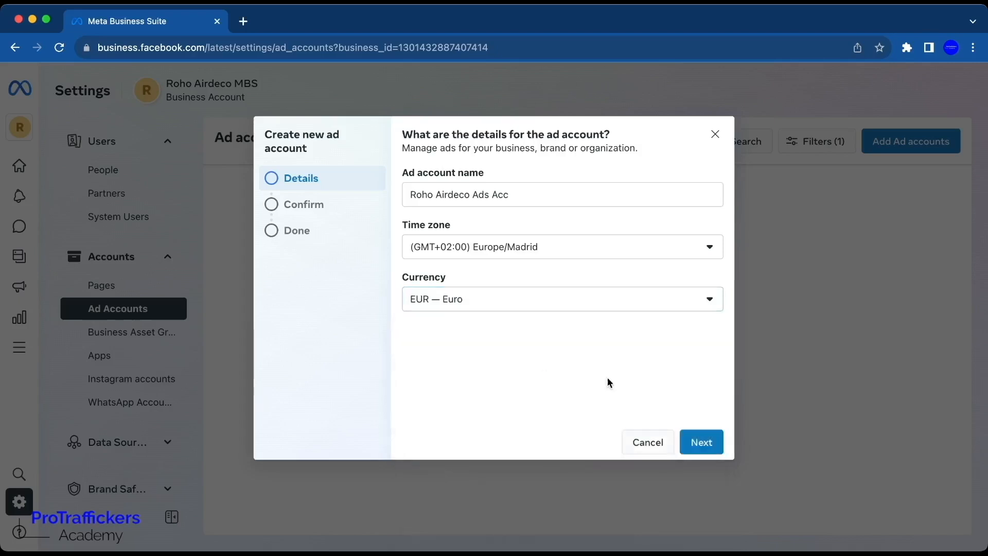
left_click(706, 443)
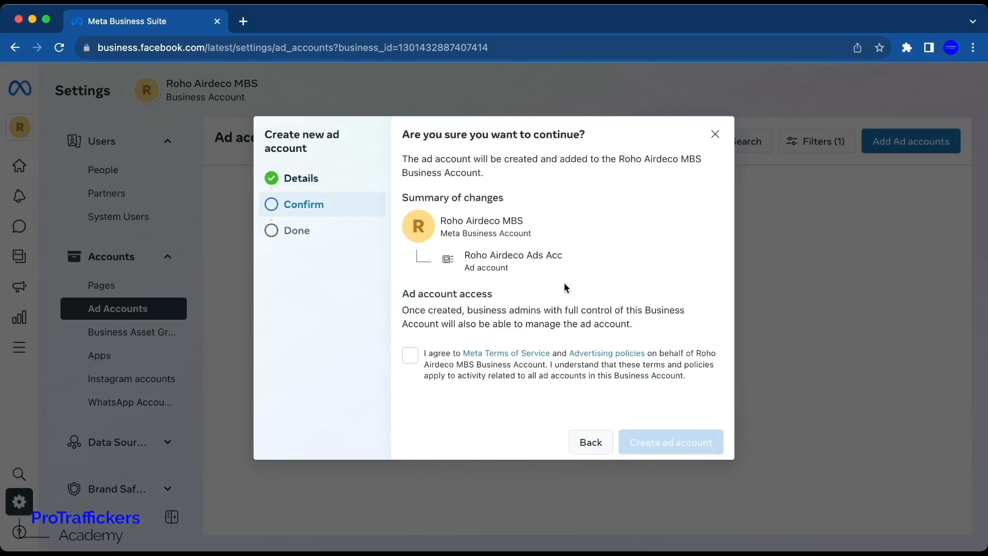
Agree to the Meta terms and advertising policies, create the ad account, and finish without adding payment info
left_click_drag(538, 270, 463, 267)
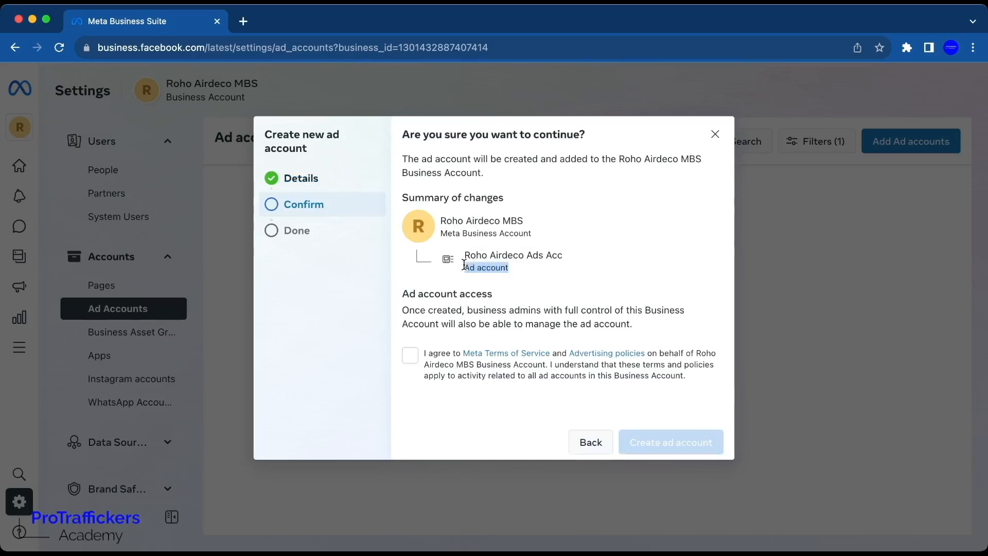
left_click_drag(438, 233, 534, 233)
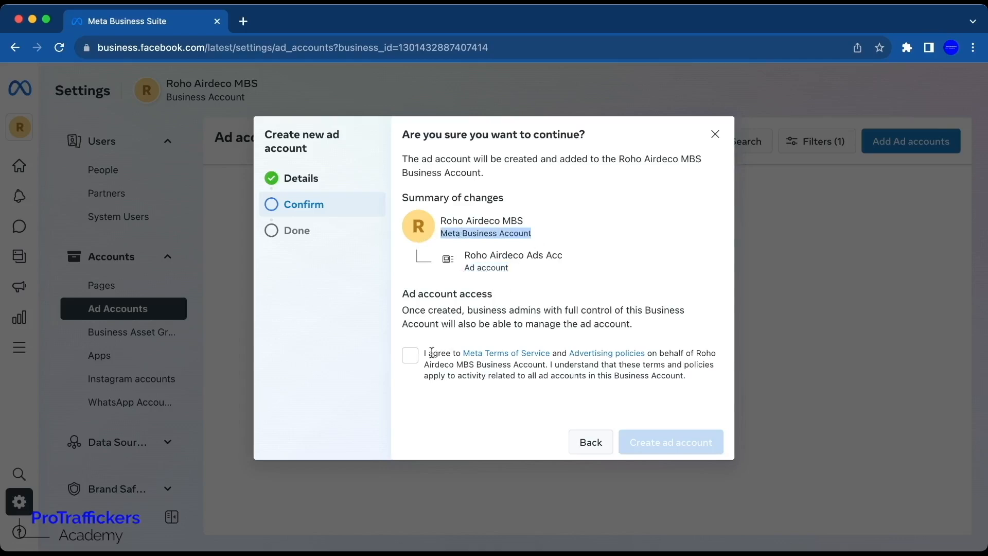
left_click(411, 362)
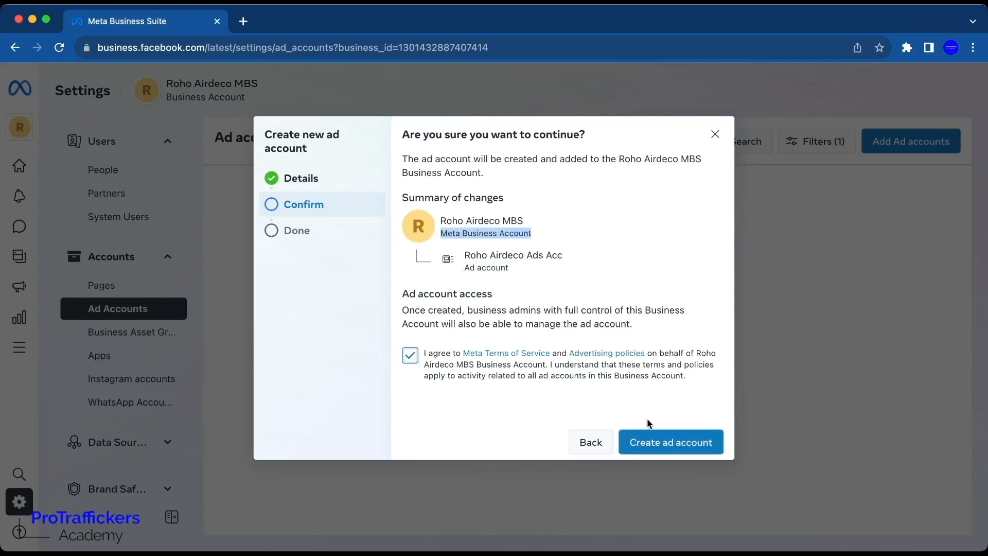
left_click(653, 444)
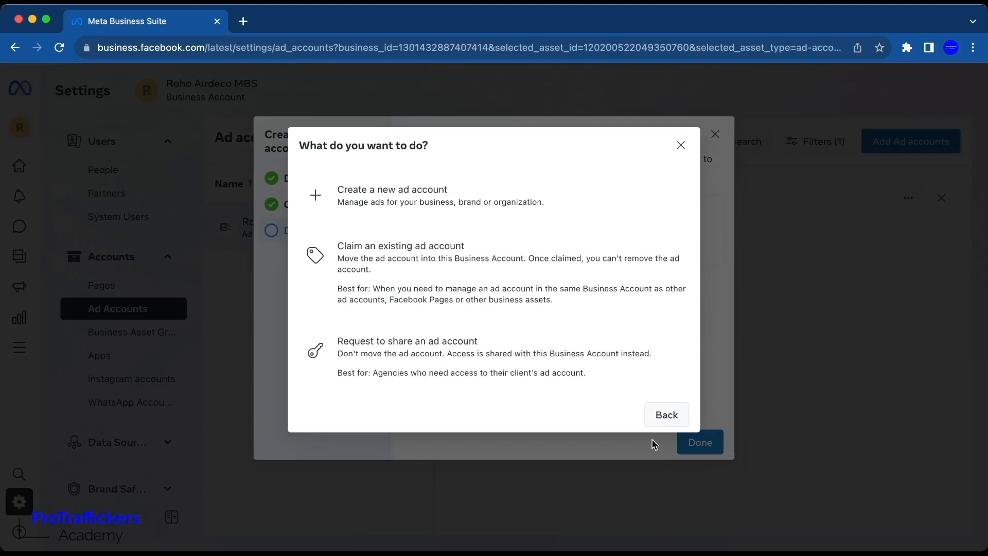
left_click(680, 146)
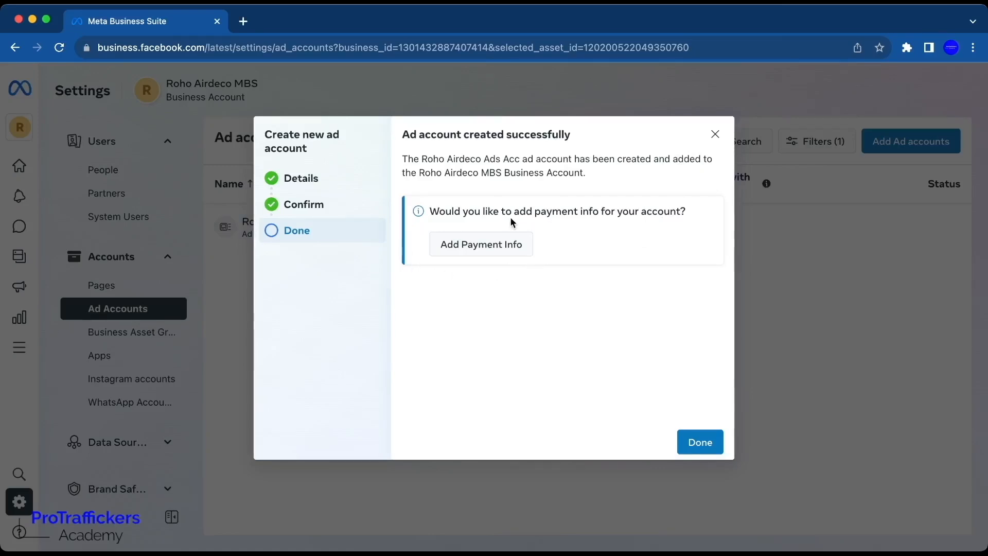
left_click(707, 445)
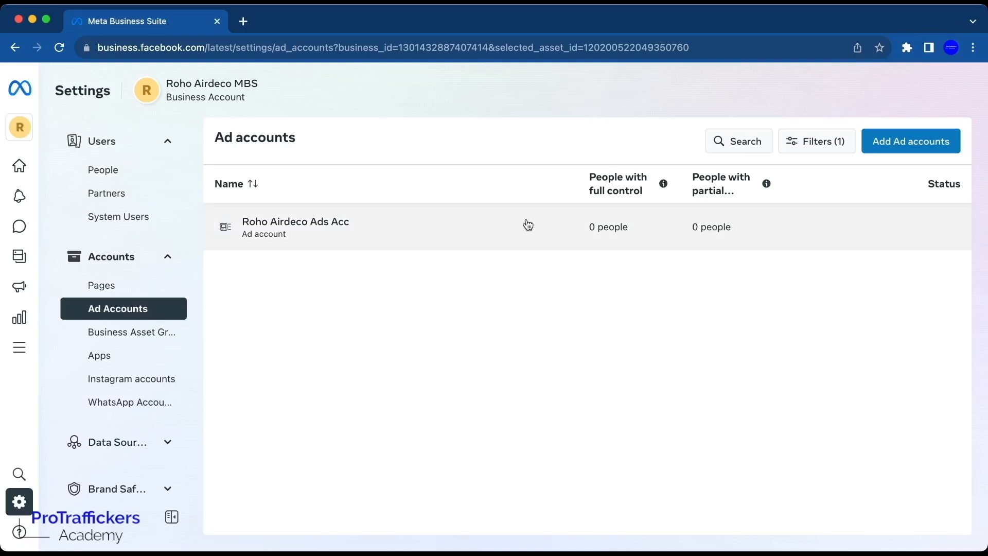
Assign the invited team member to the Roho Airdeco Ads Acc ad account with full control through the Manage ad accounts permission
left_click(507, 229)
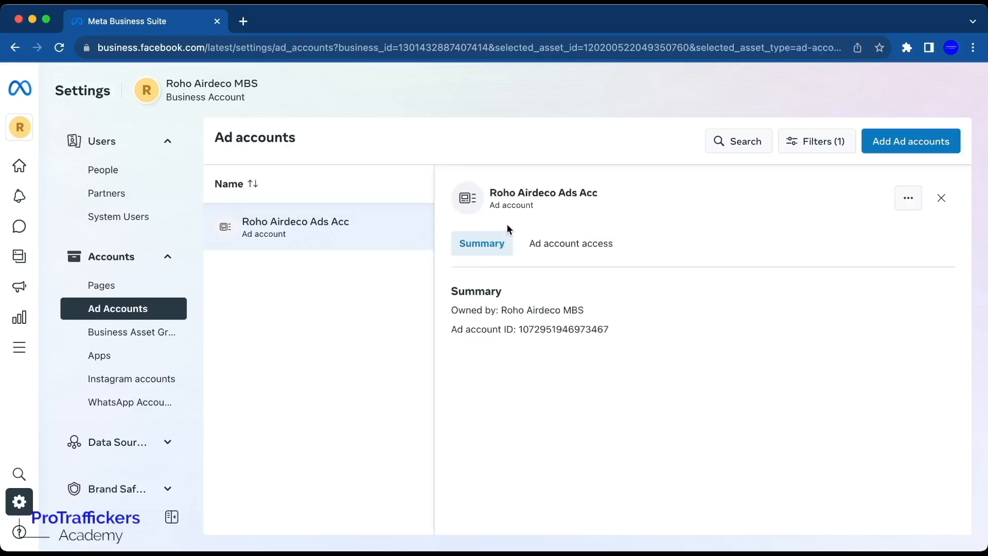
left_click(566, 245)
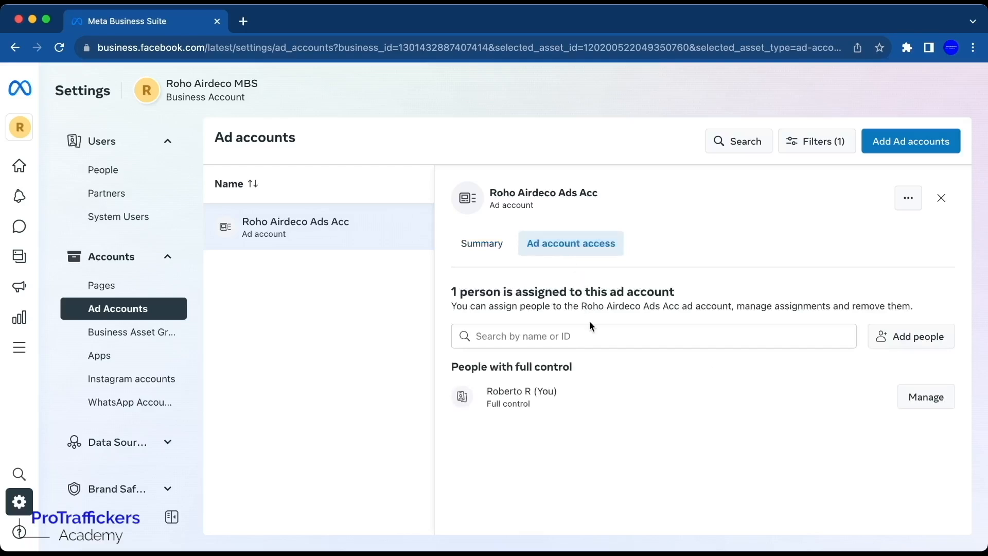
left_click(890, 343)
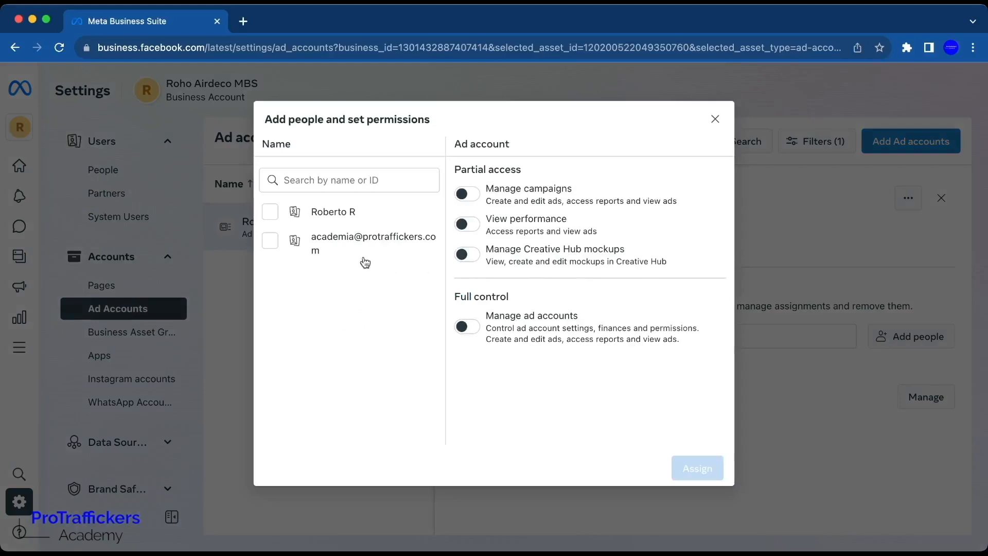
left_click(270, 241)
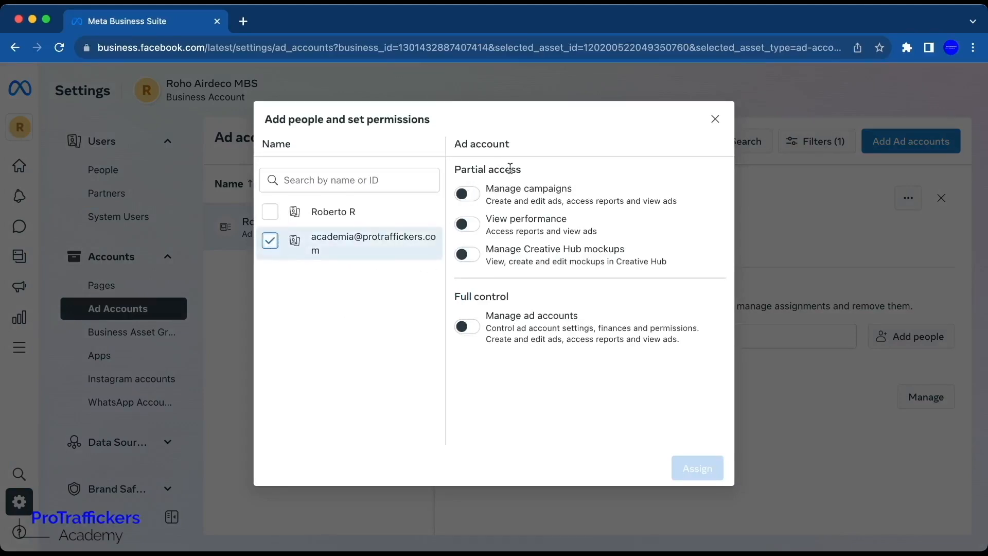
left_click_drag(529, 165, 447, 168)
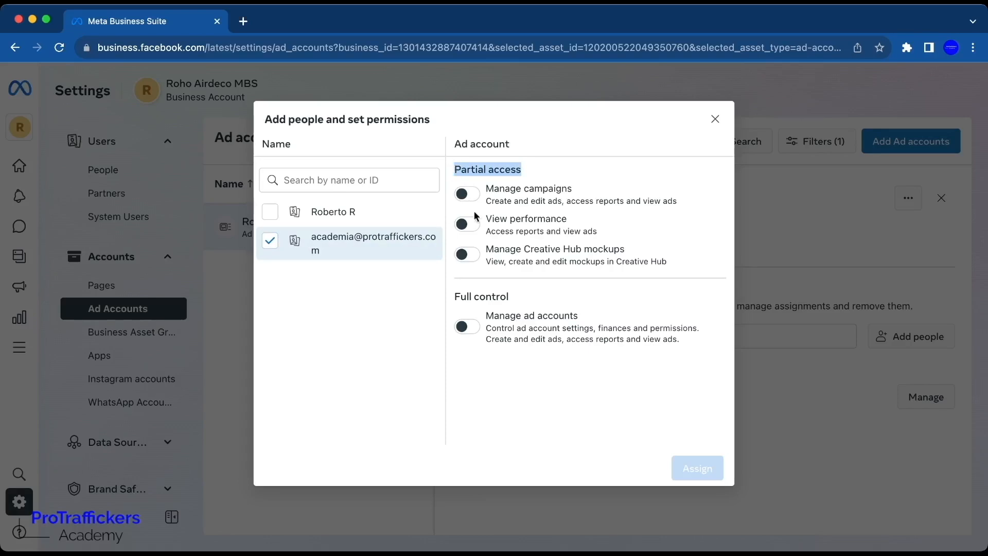
left_click_drag(517, 296, 450, 298)
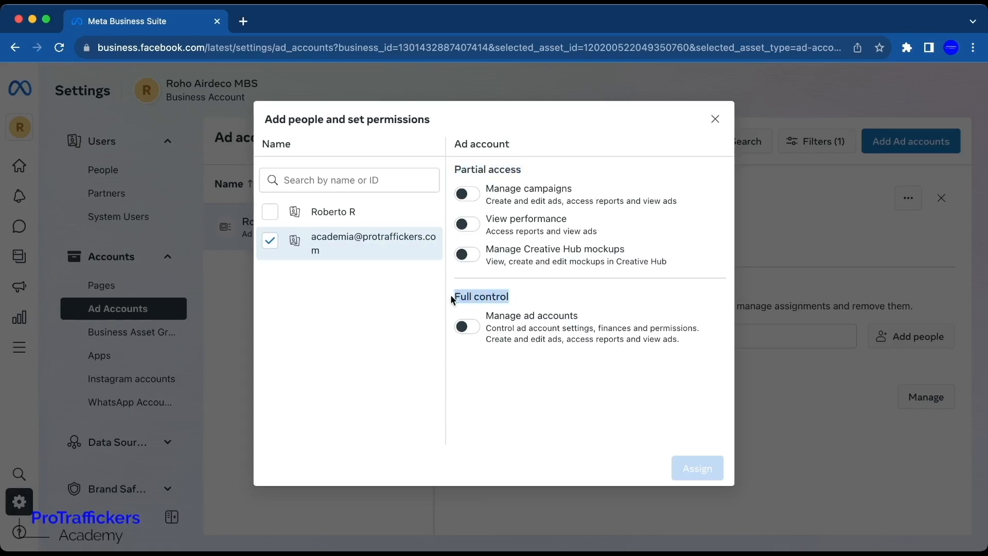
left_click(464, 328)
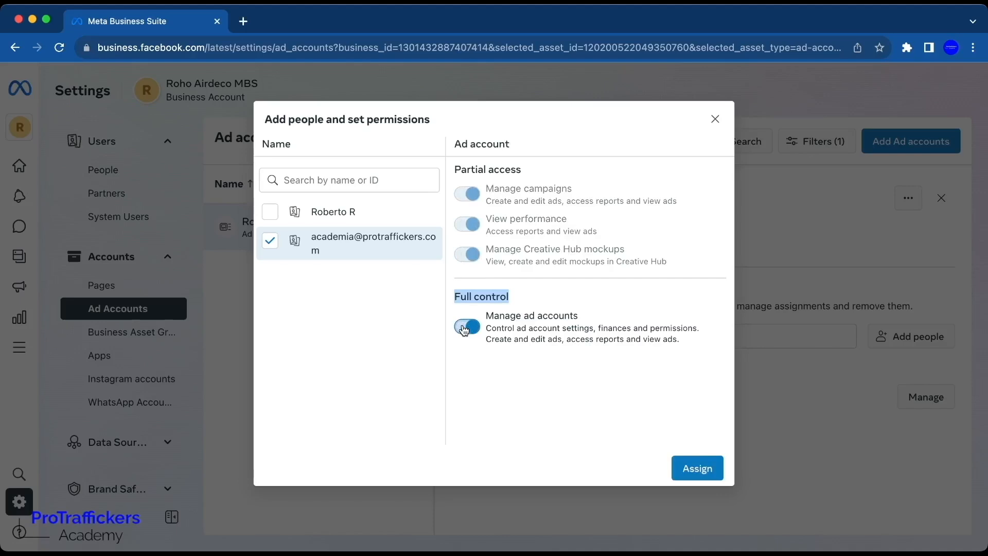
left_click(688, 467)
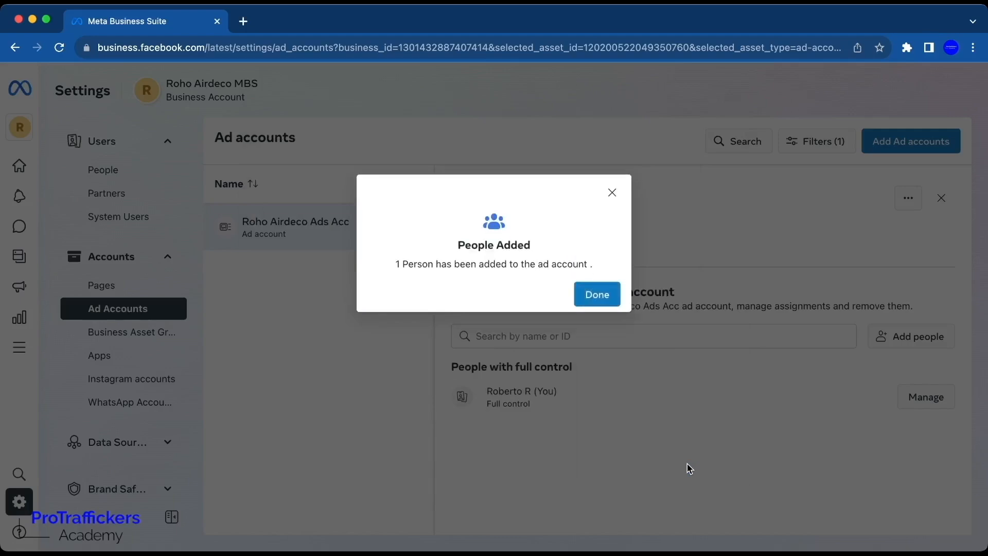
left_click(603, 294)
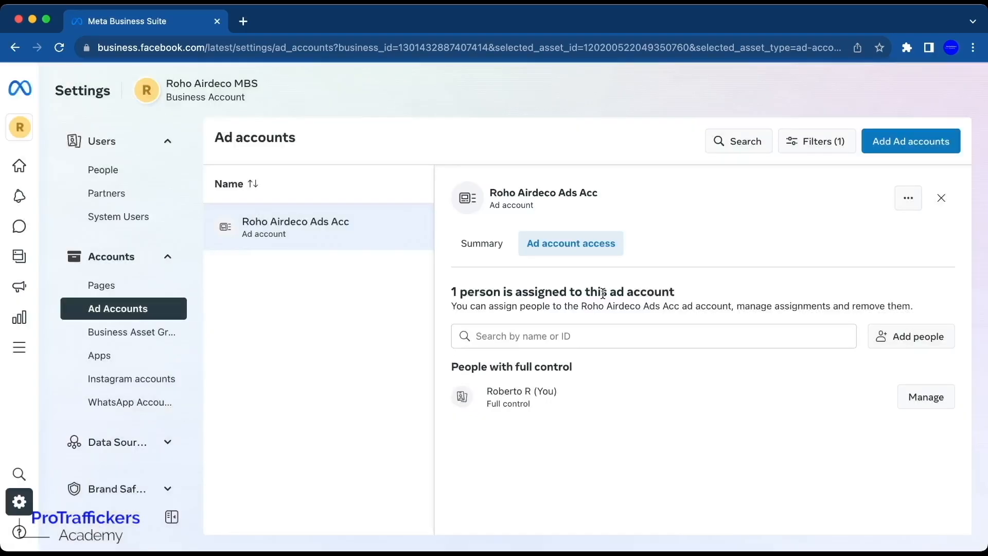